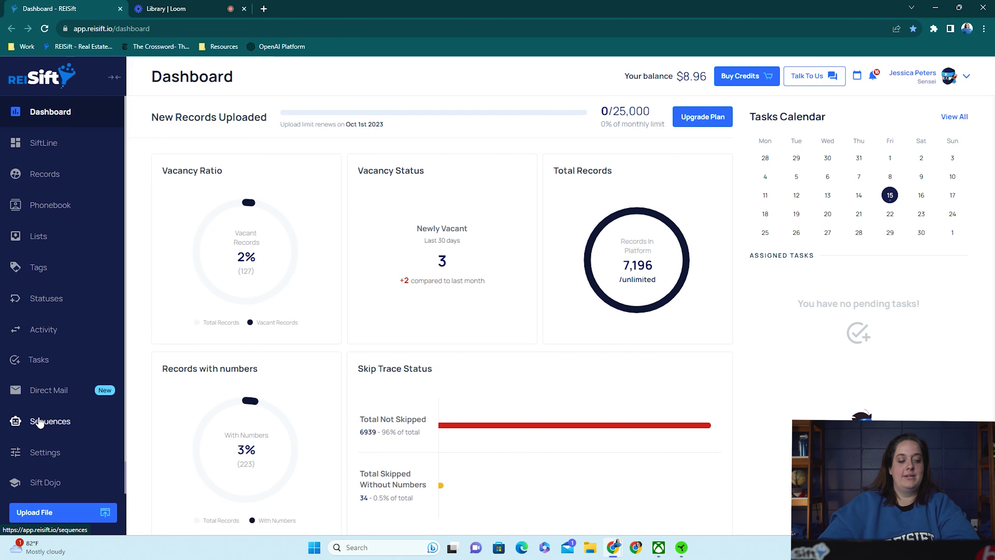
Create a new sequence titled 'New Lead' and file it in the Lead Management folder
left_click(40, 422)
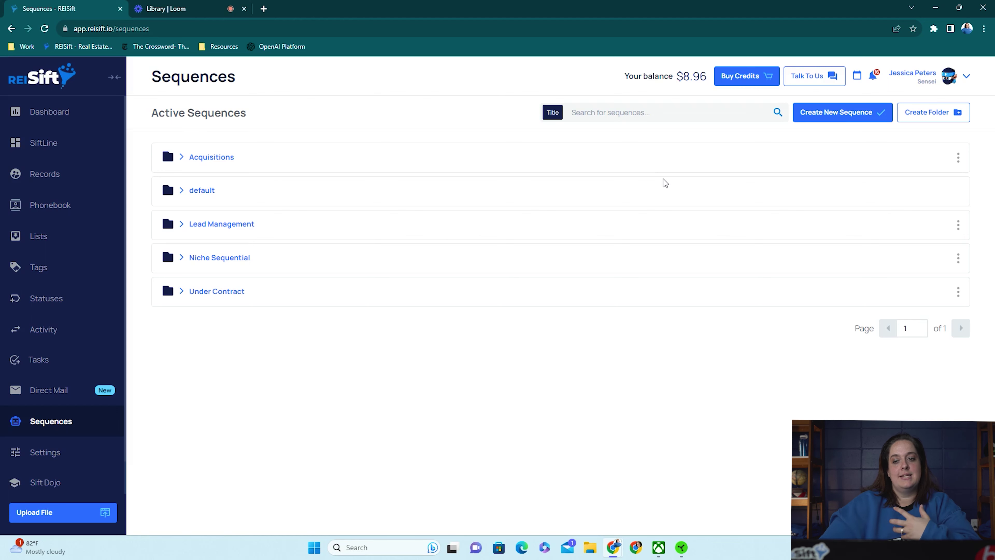
left_click(855, 116)
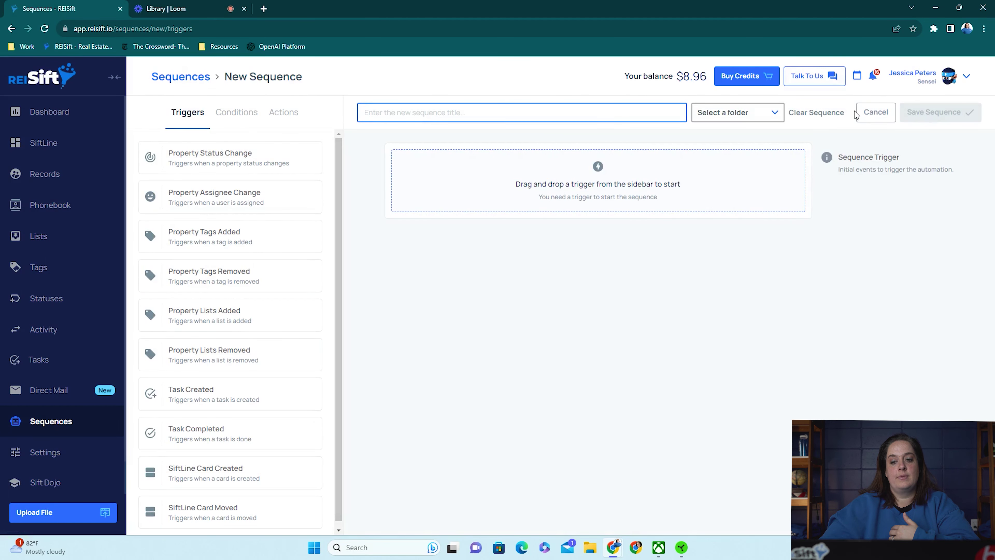
type("New Lead")
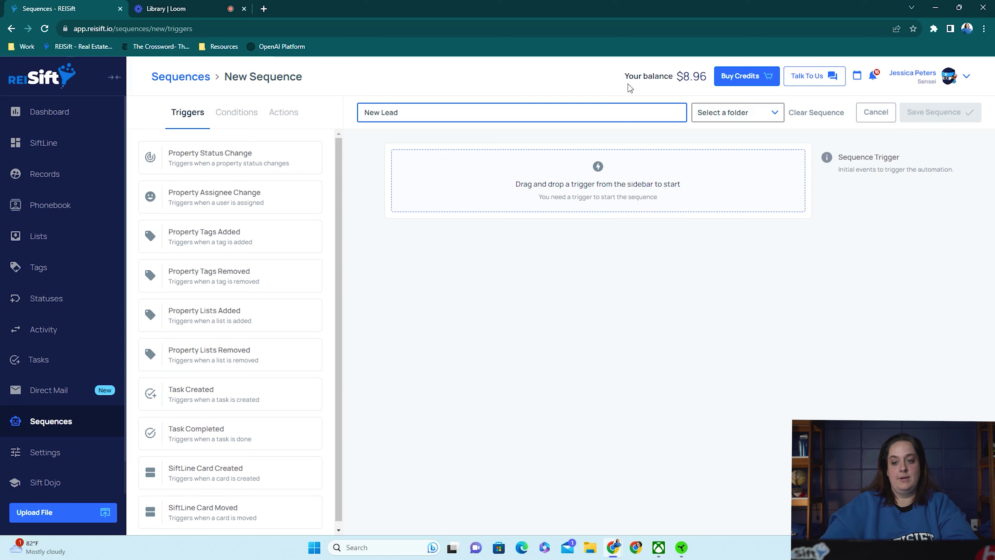
left_click(729, 118)
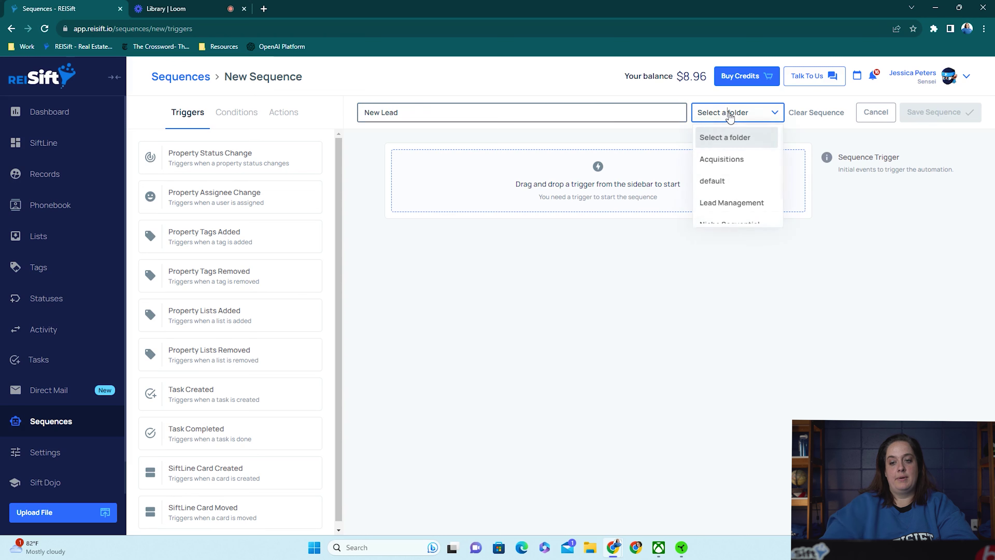
left_click(739, 203)
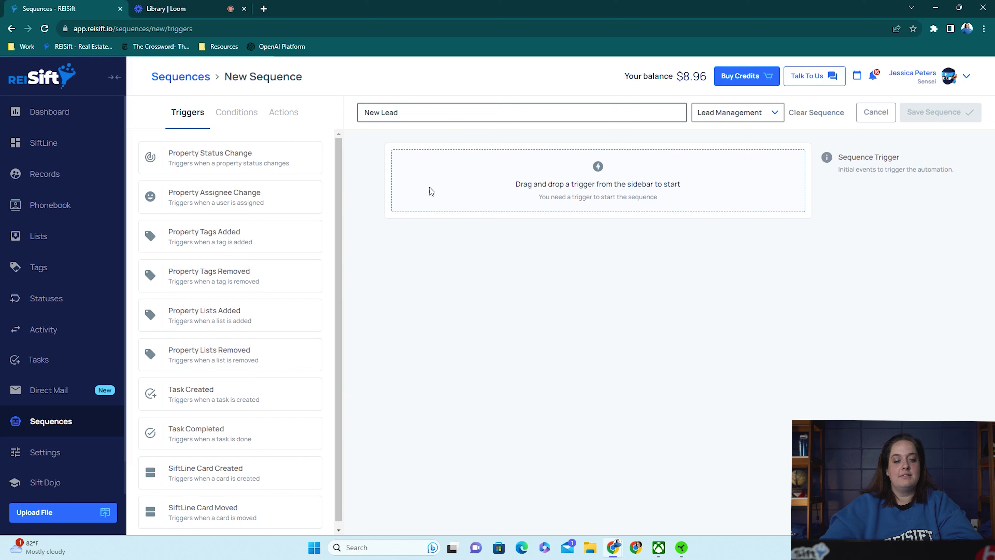
Trigger the sequence on Property Status Change, with a condition requiring status to change to New Lead
left_click_drag(289, 156, 609, 181)
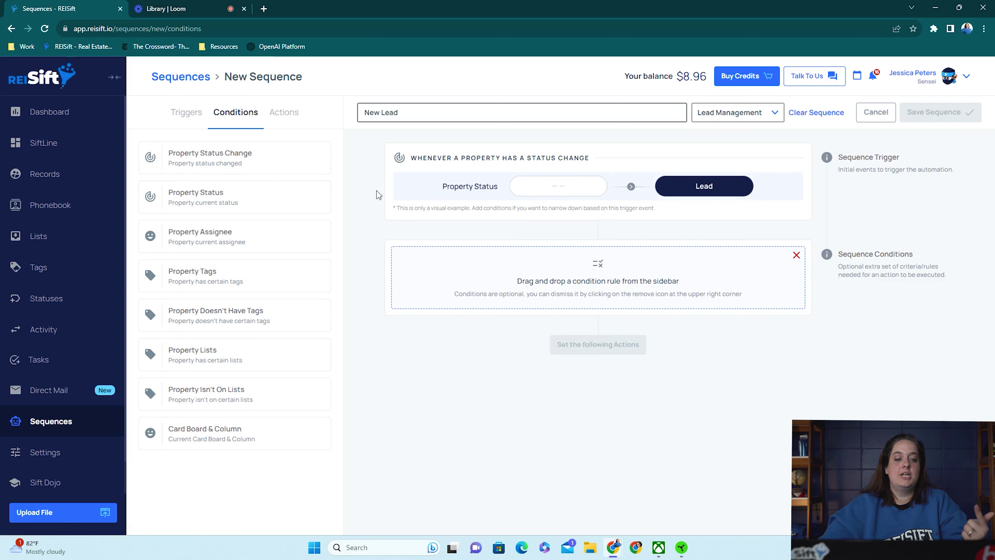
left_click_drag(279, 160, 607, 276)
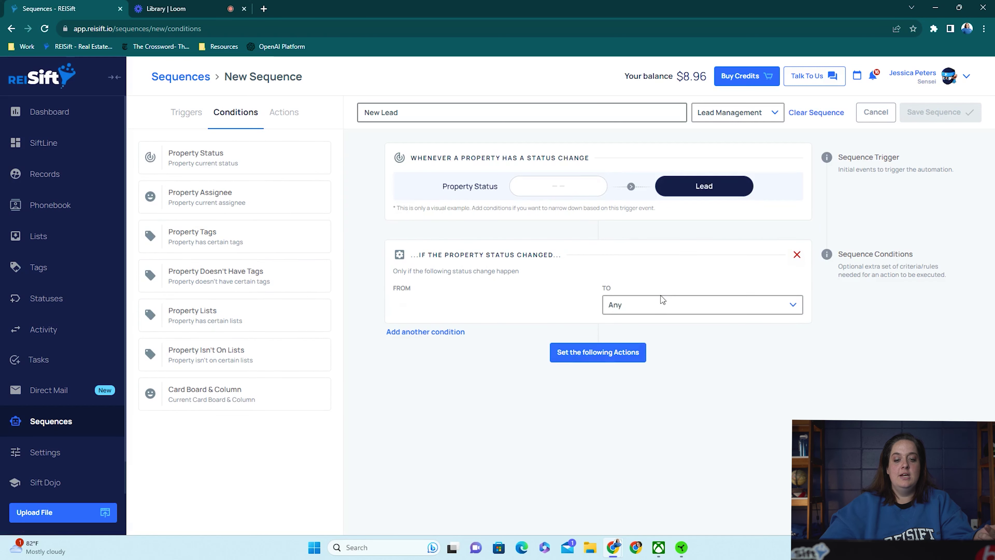
left_click(668, 308)
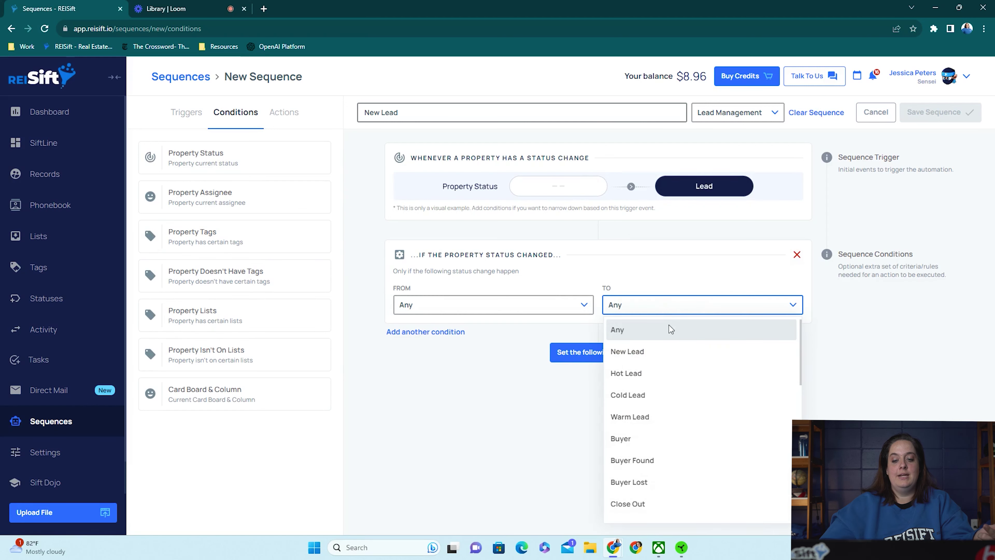
left_click(668, 352)
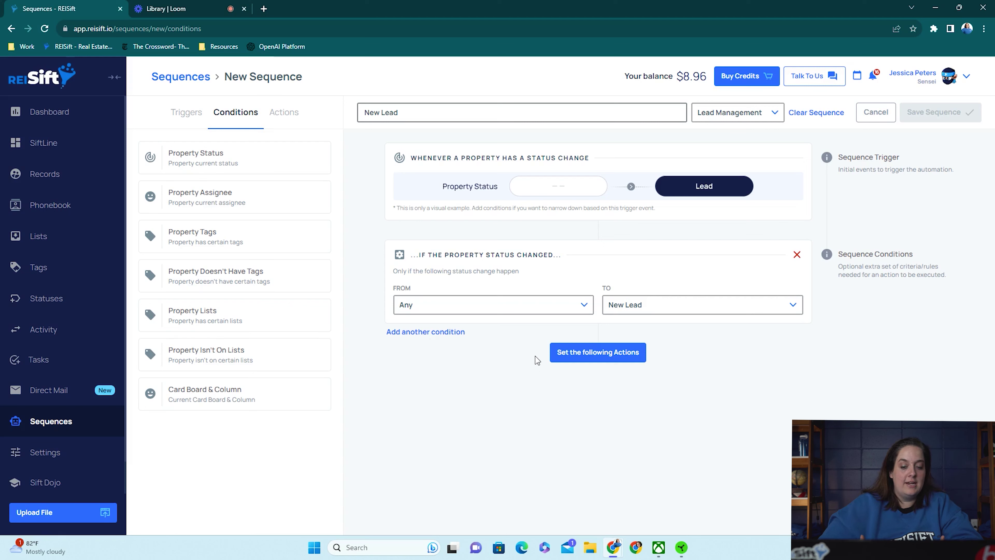
left_click(587, 355)
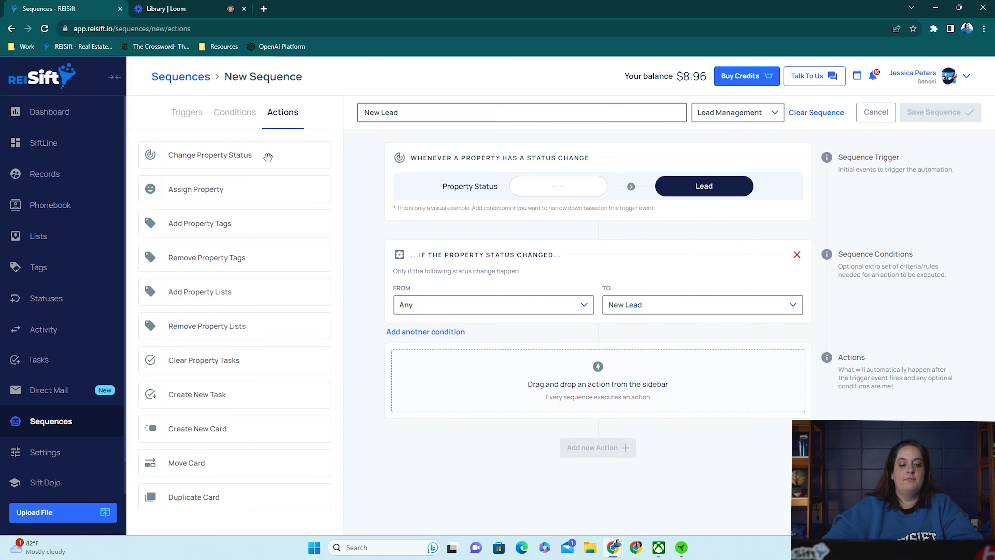
Add actions to assign the property to a team member, clear property tasks, and create a task
left_click_drag(255, 185, 593, 361)
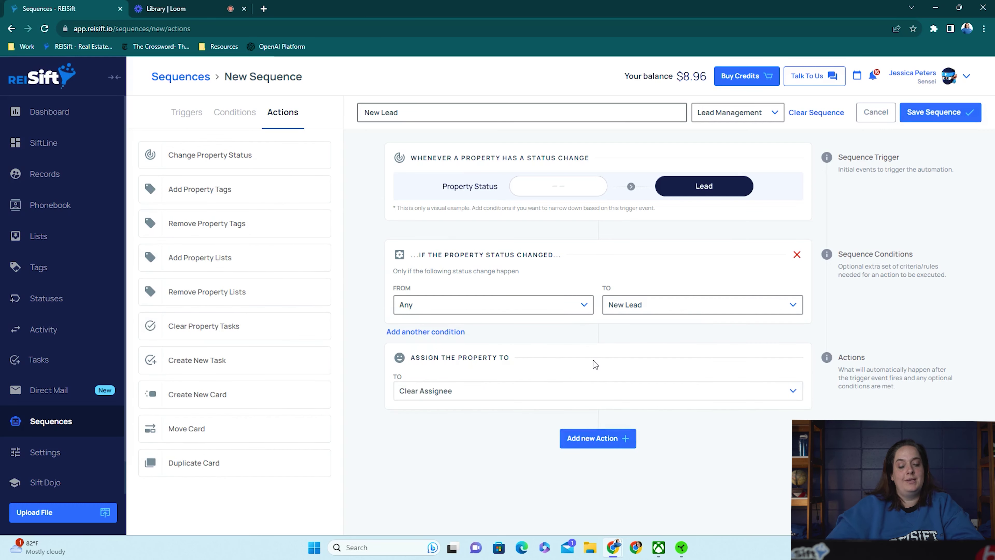
left_click(678, 390)
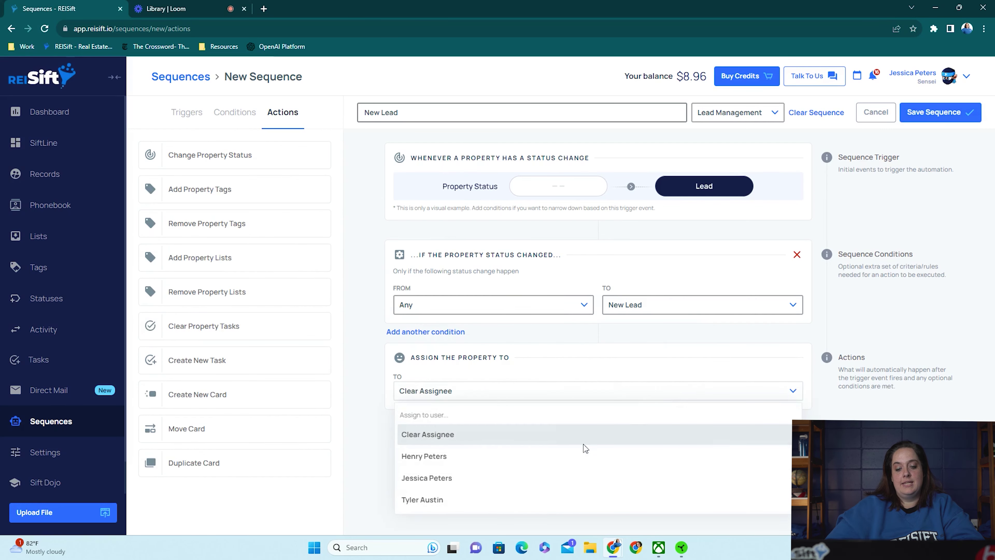
left_click(490, 456)
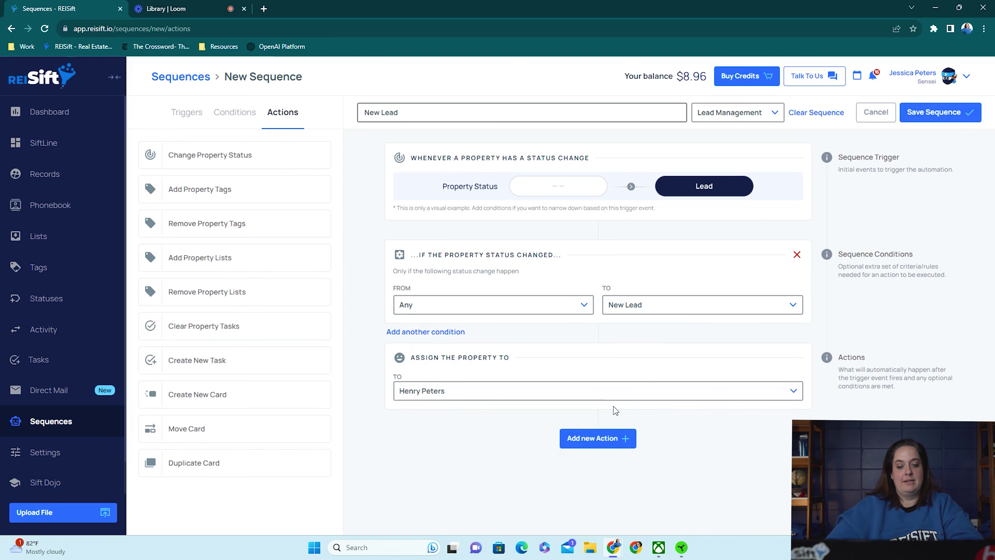
left_click(602, 437)
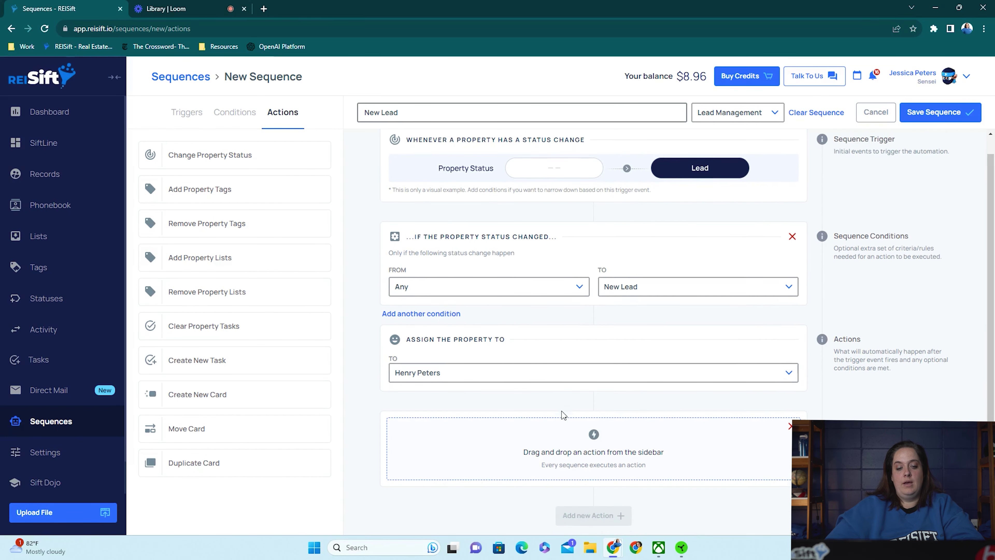
left_click_drag(239, 329, 557, 444)
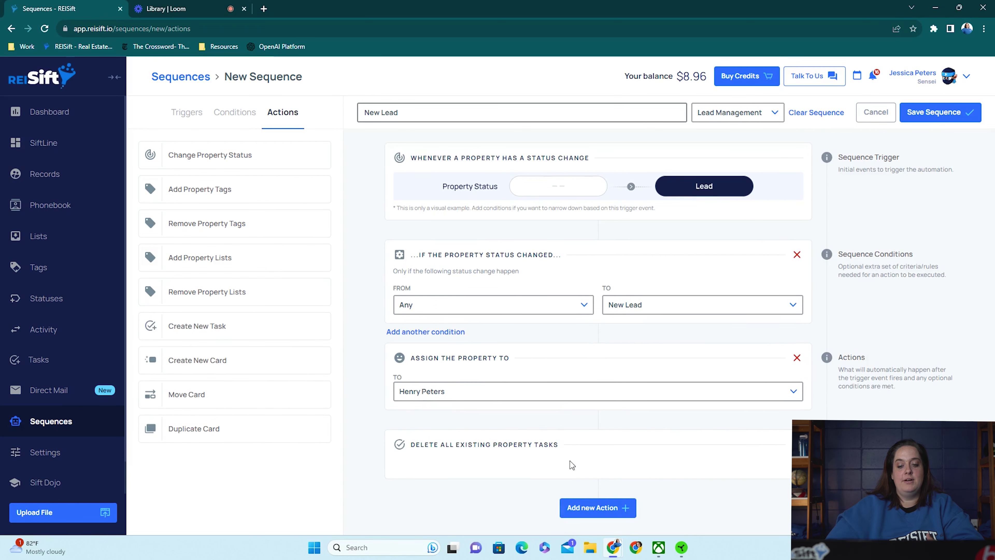
left_click(584, 506)
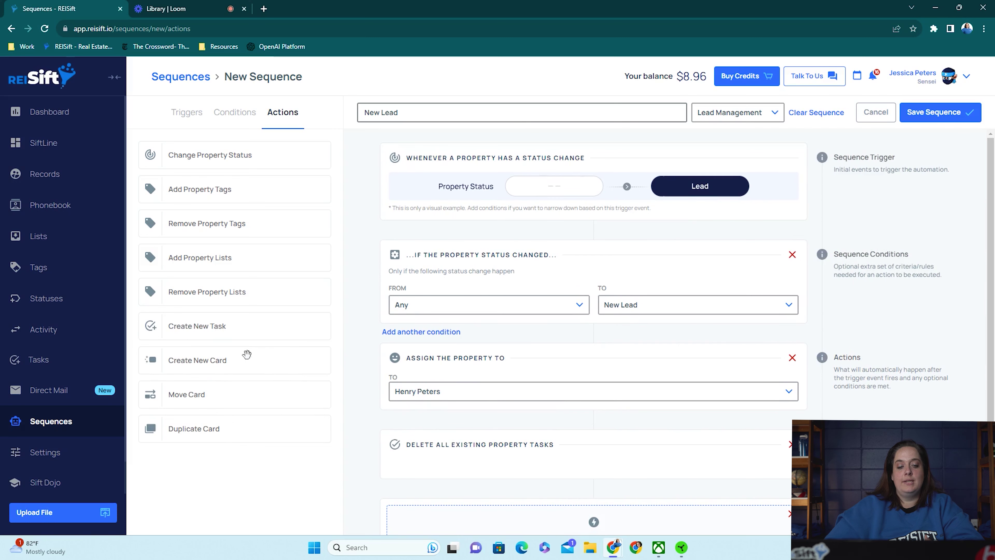
left_click_drag(237, 340, 564, 462)
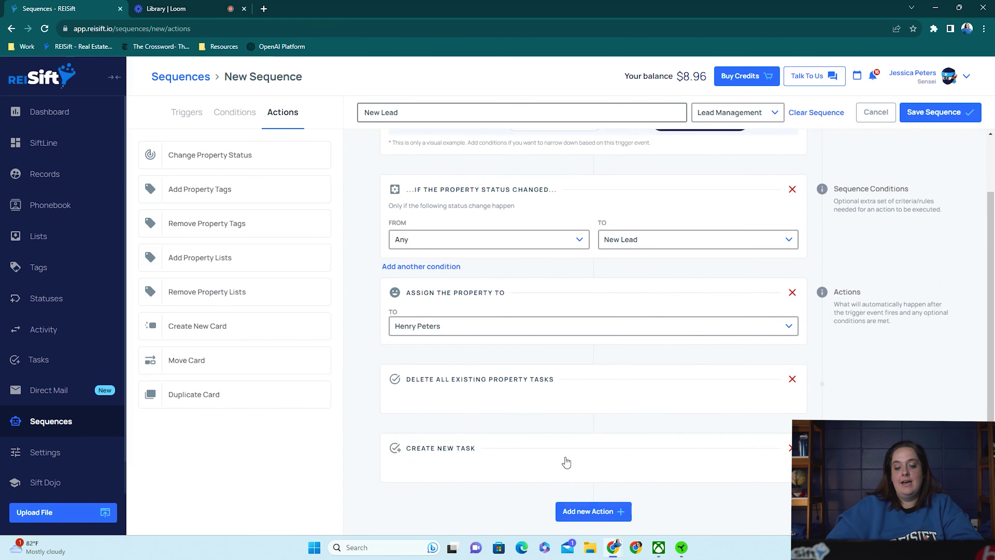
Choose the Call New Lead preset from Lead Management as the new task
left_click(602, 461)
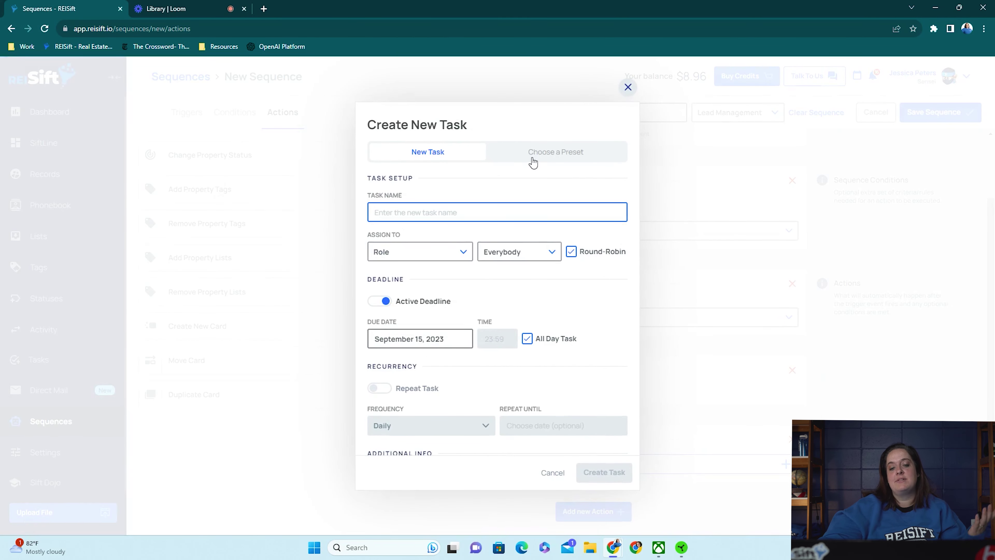
left_click(532, 162)
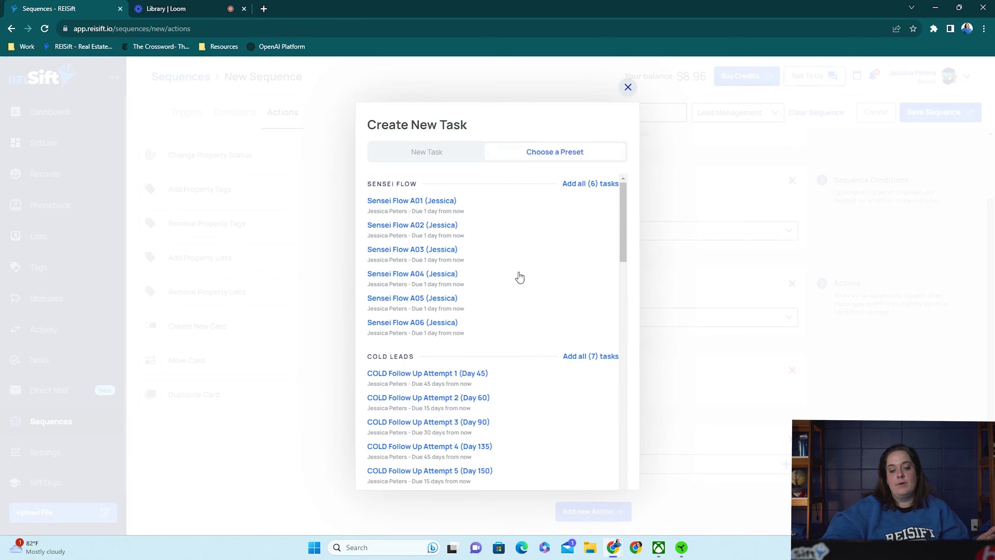
scroll(522, 263, "down", 15)
scroll(514, 293, "down", 10)
scroll(514, 292, "down", 6)
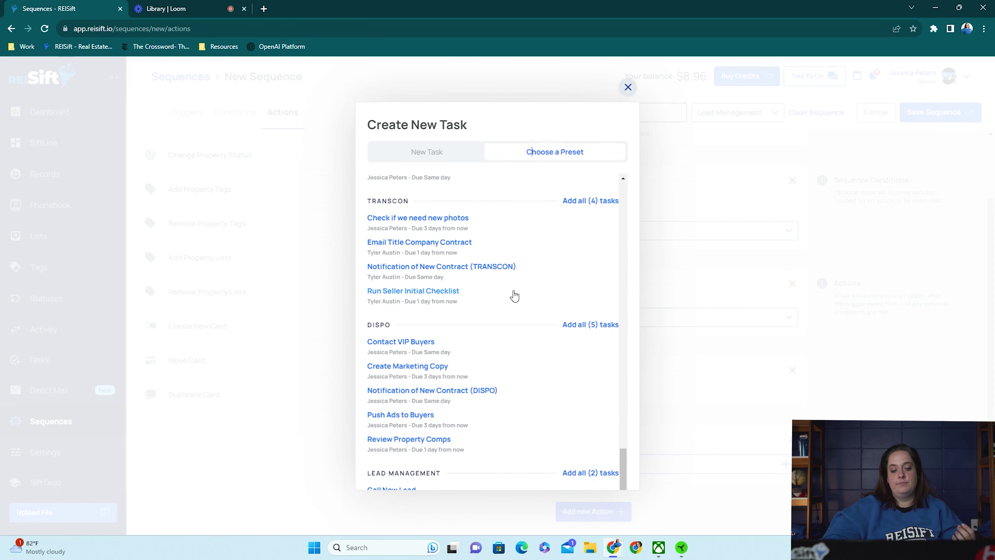
left_click(412, 488)
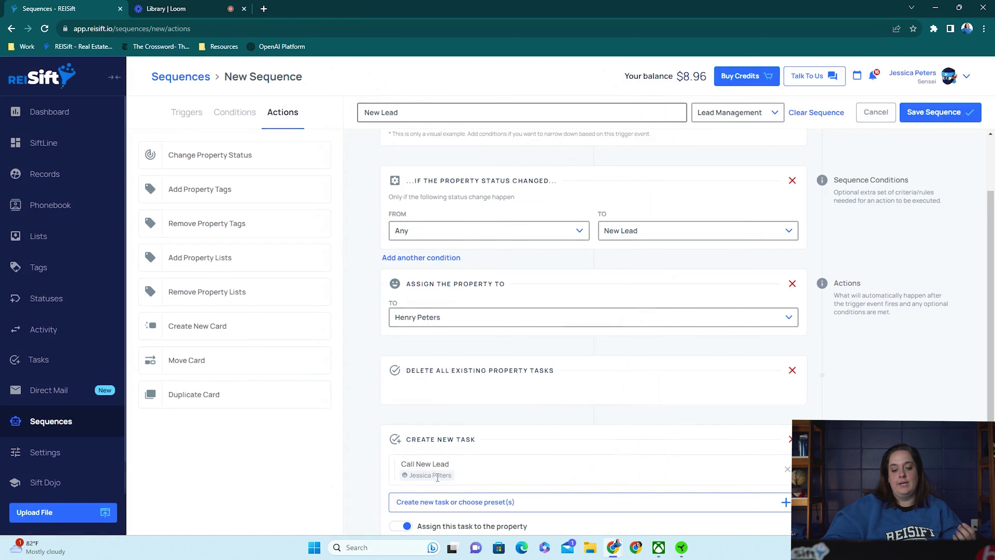
scroll(616, 404, "down", 2)
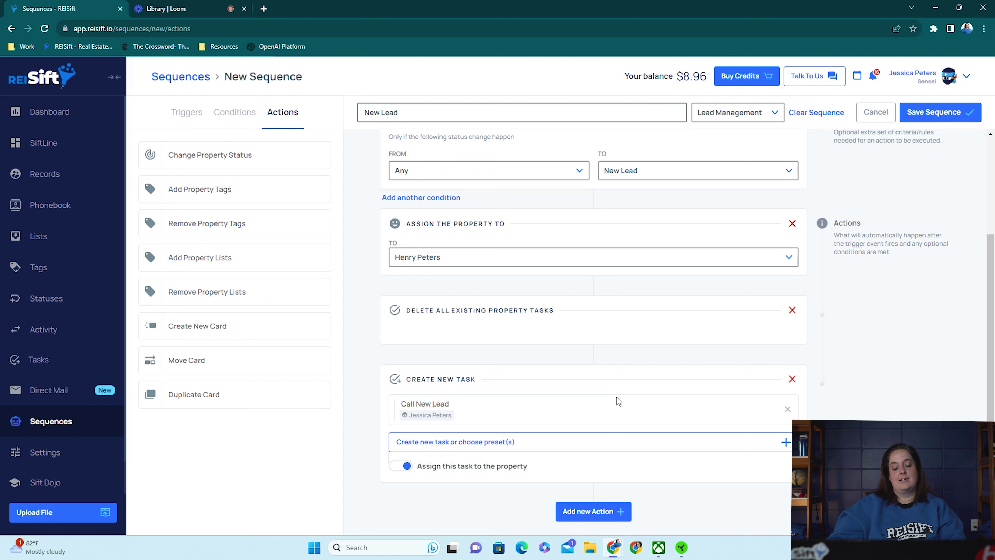
Add a Create New Card action for the Lead Management board's New Lead phase and save
left_click(589, 511)
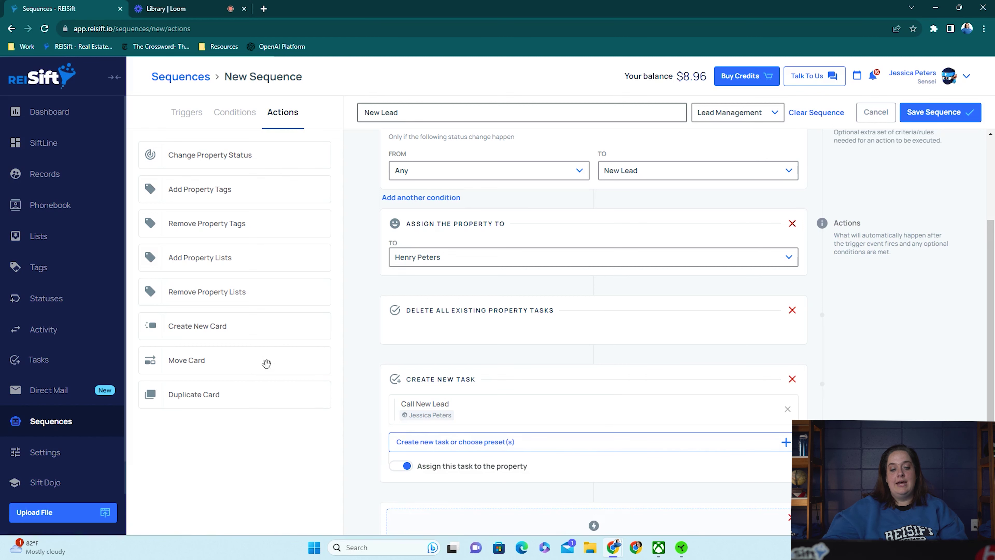
left_click_drag(244, 325, 566, 444)
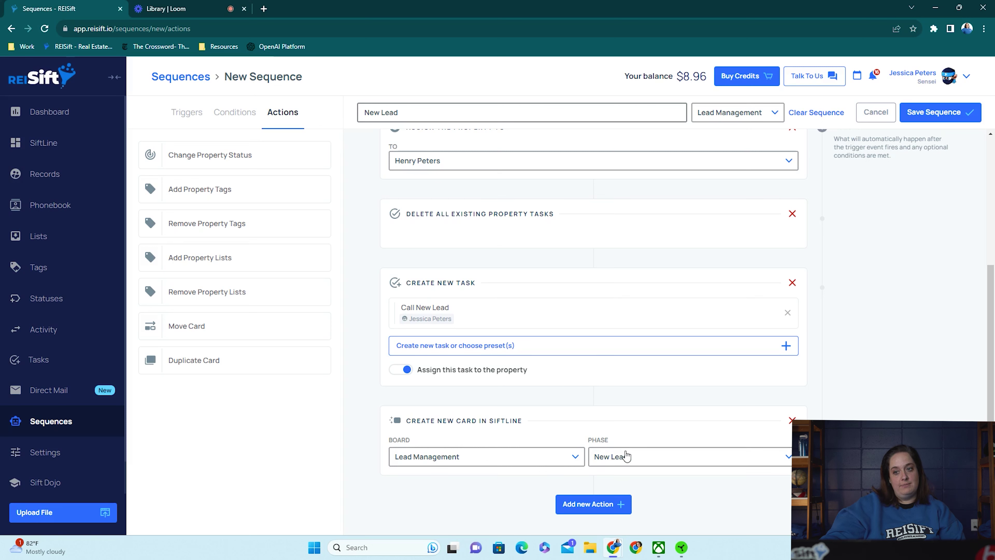
left_click(940, 113)
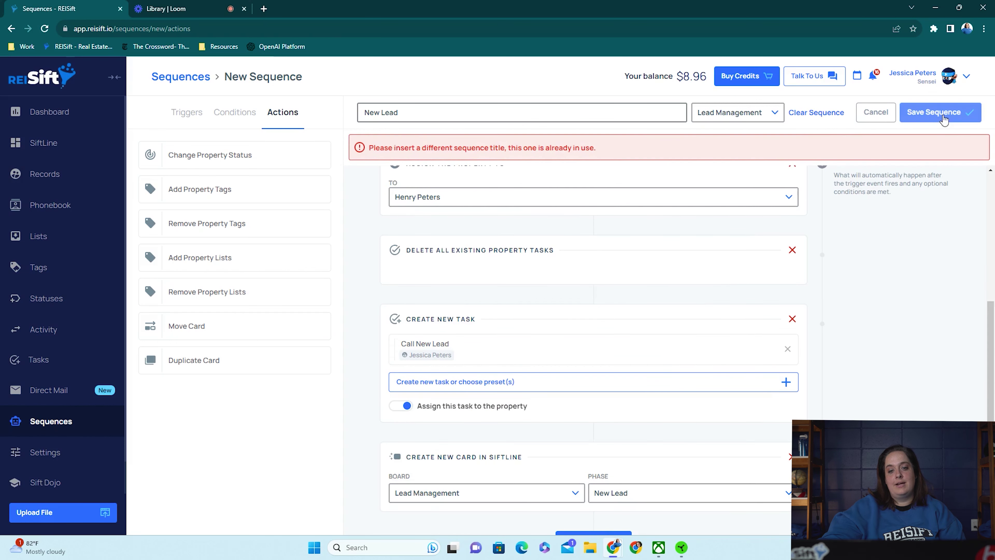
Rename the sequence to 'New Lead Practice' and save it again
left_click(518, 109)
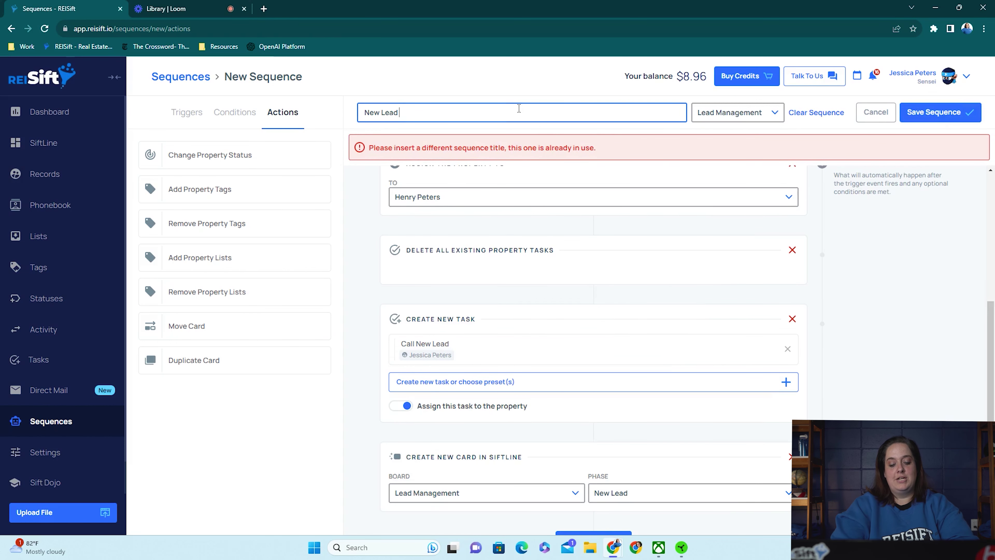
type("Practice")
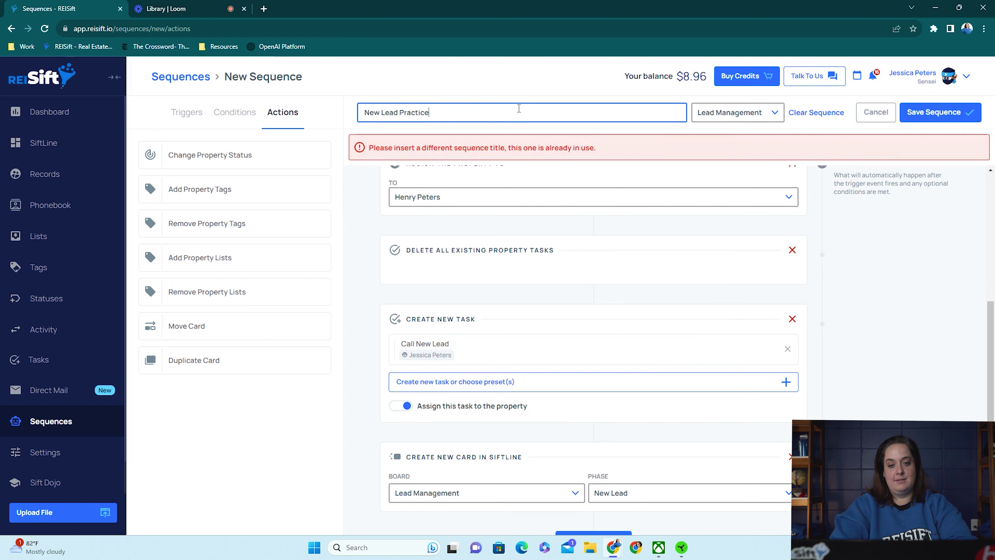
left_click(925, 112)
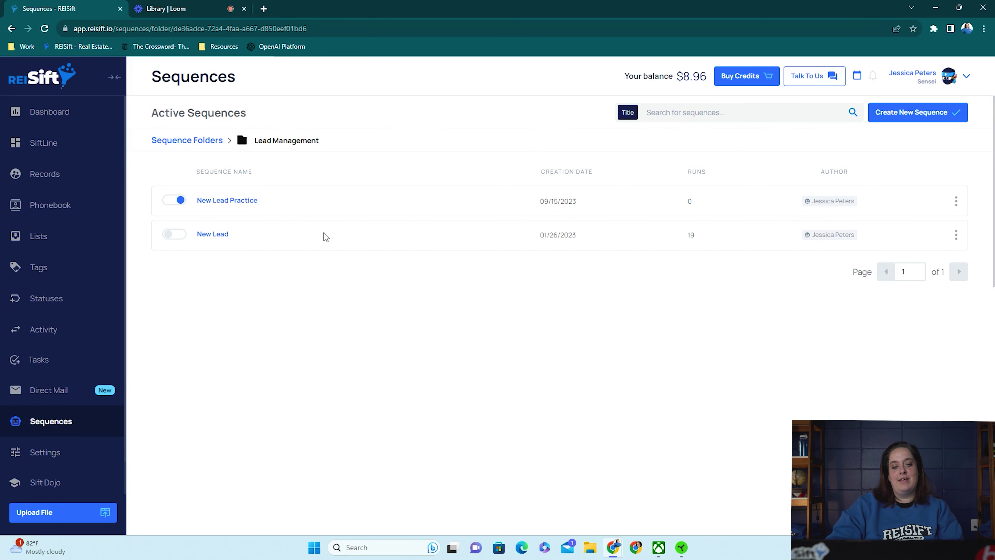
Change a test property's status to New Lead from Records, then view the SiftLine boards
left_click(54, 177)
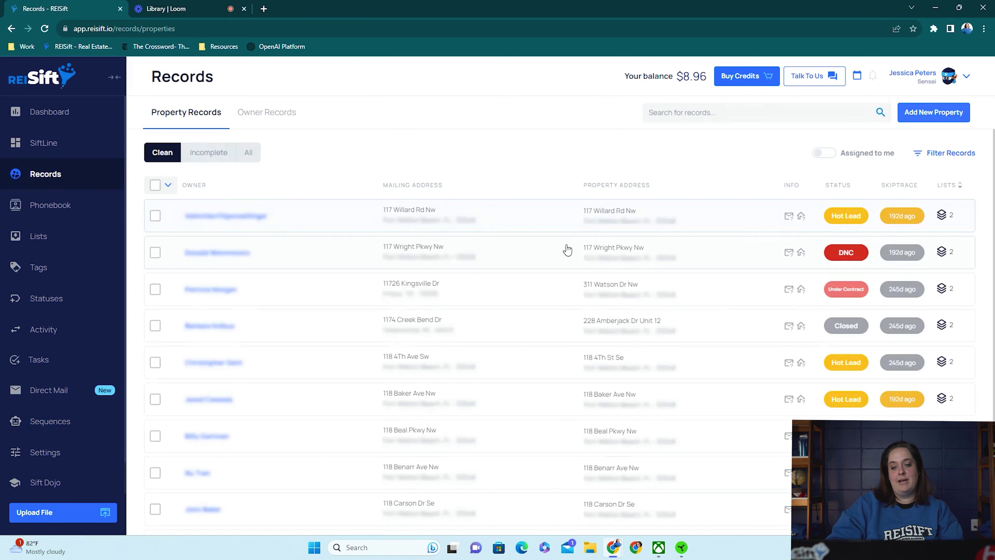
scroll(888, 400, "down", 3)
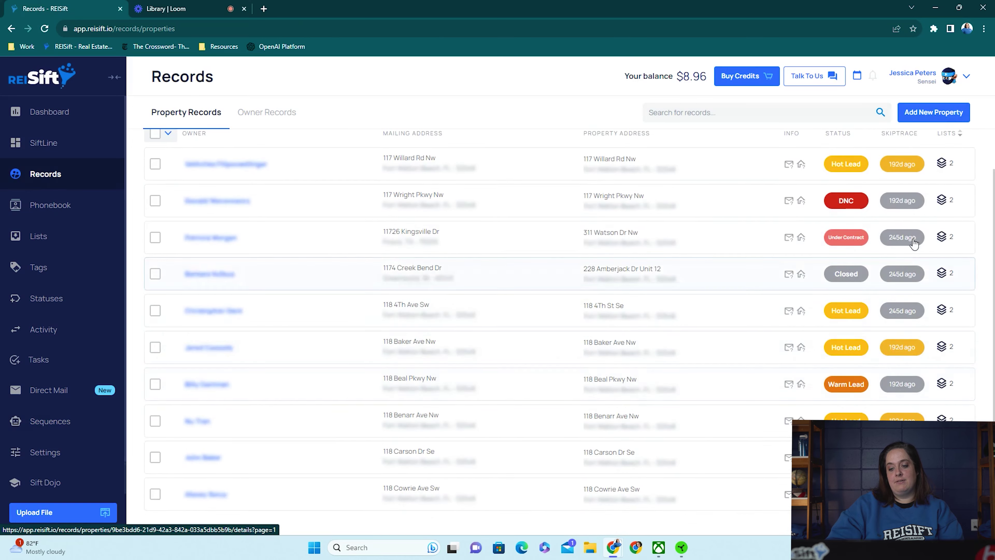
scroll(955, 418, "down", 2)
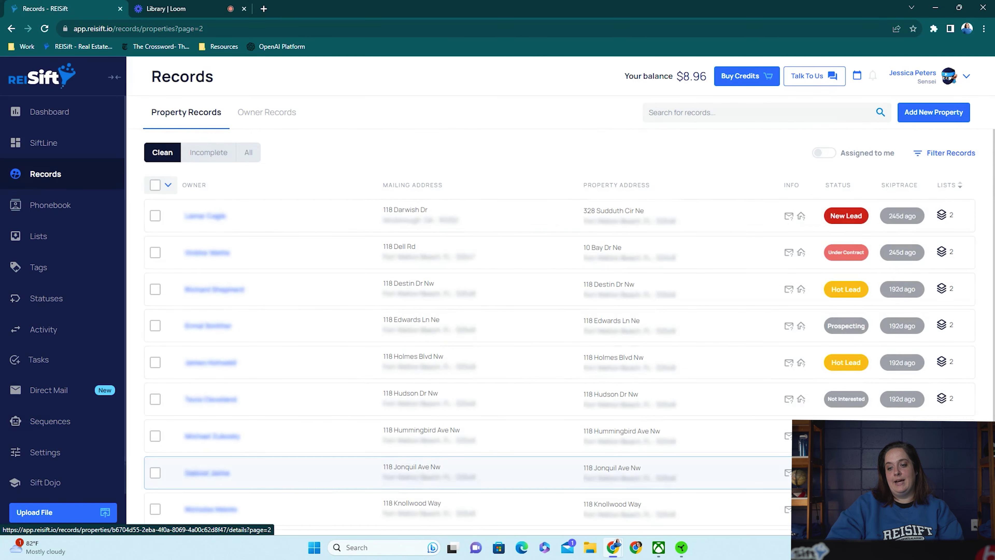
left_click(680, 509)
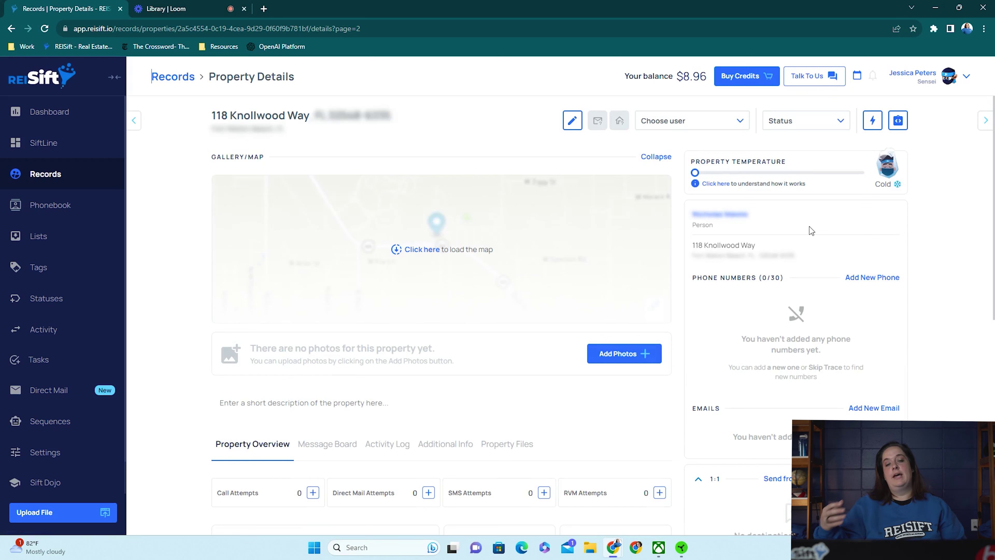
left_click(813, 121)
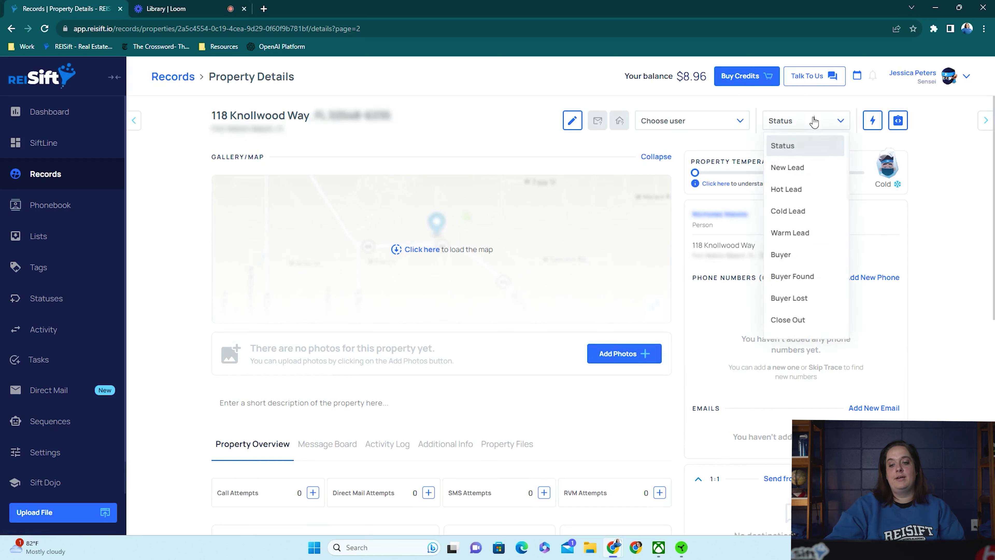
left_click(803, 177)
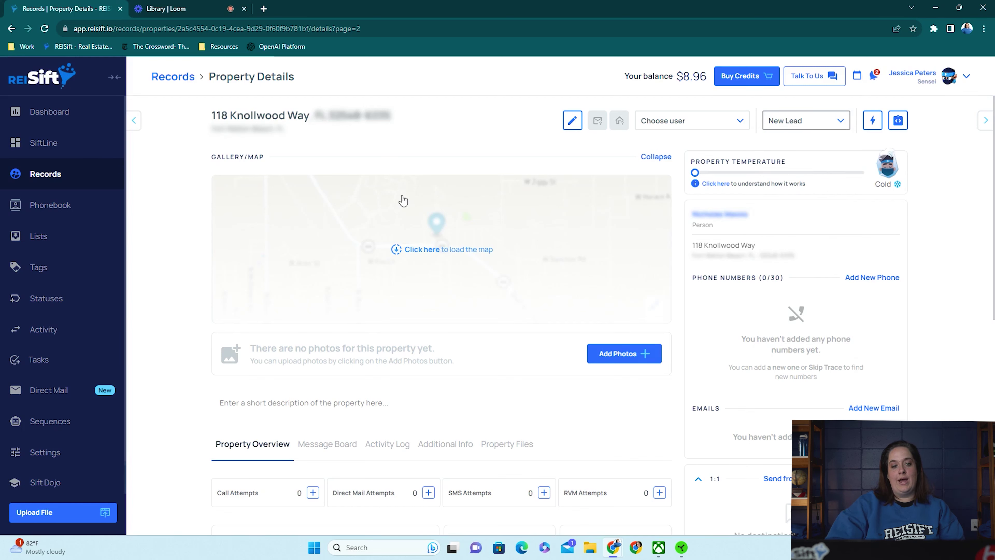
left_click(52, 146)
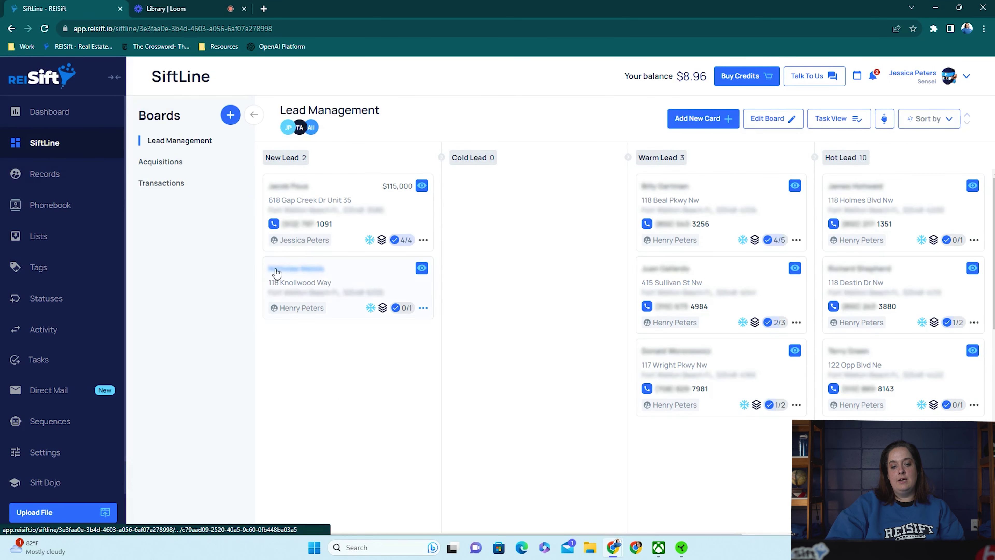
Review the test property's new card, return to the Lead Management board, and check notifications
left_click(331, 281)
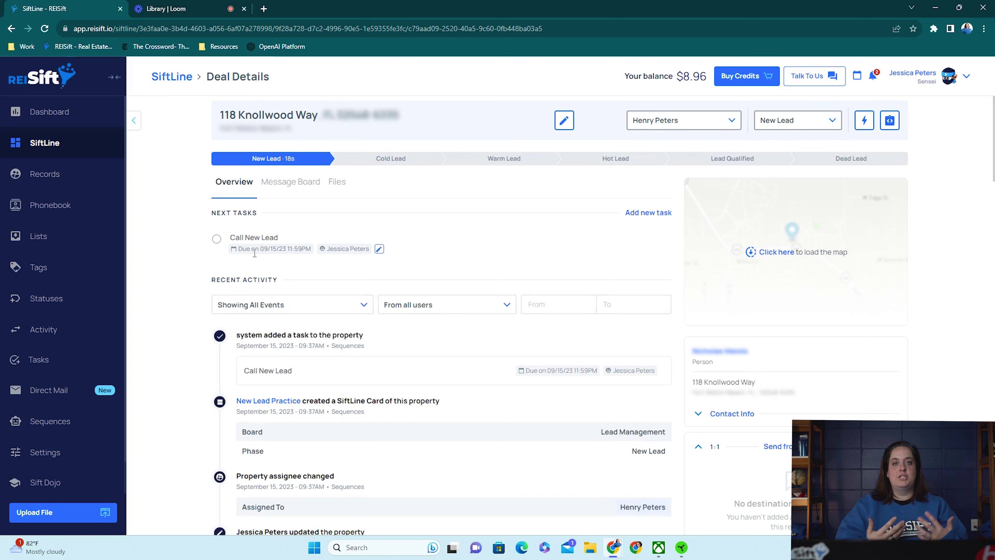
left_click(177, 76)
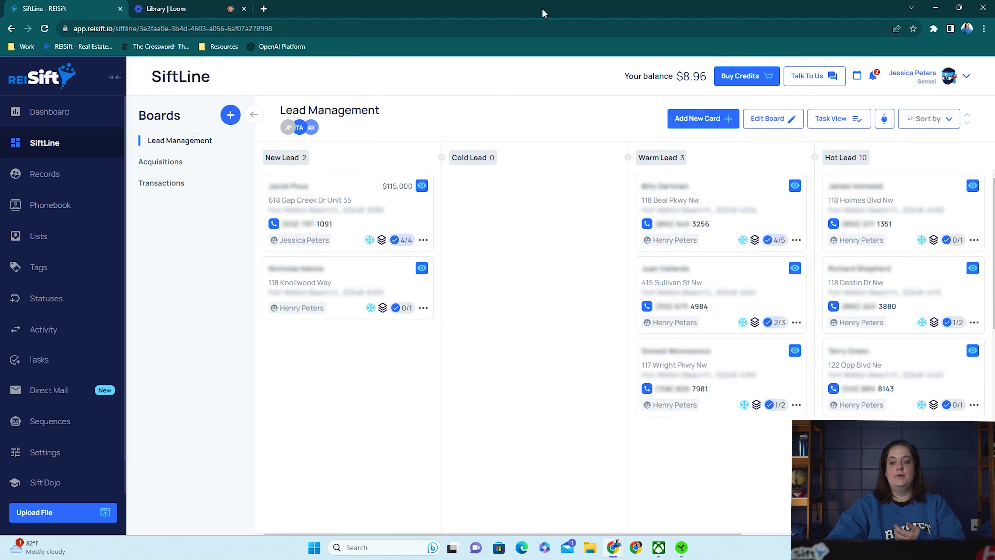
left_click(874, 77)
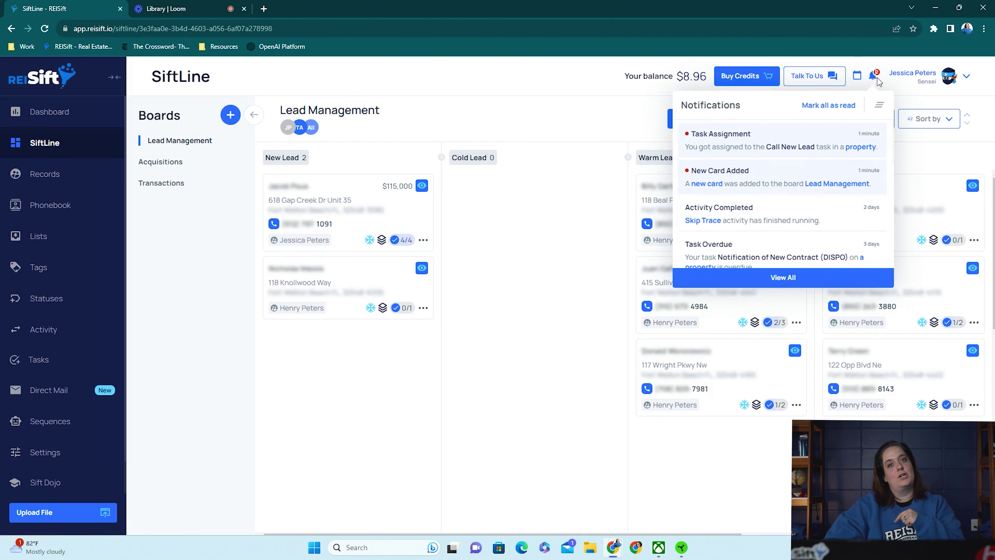